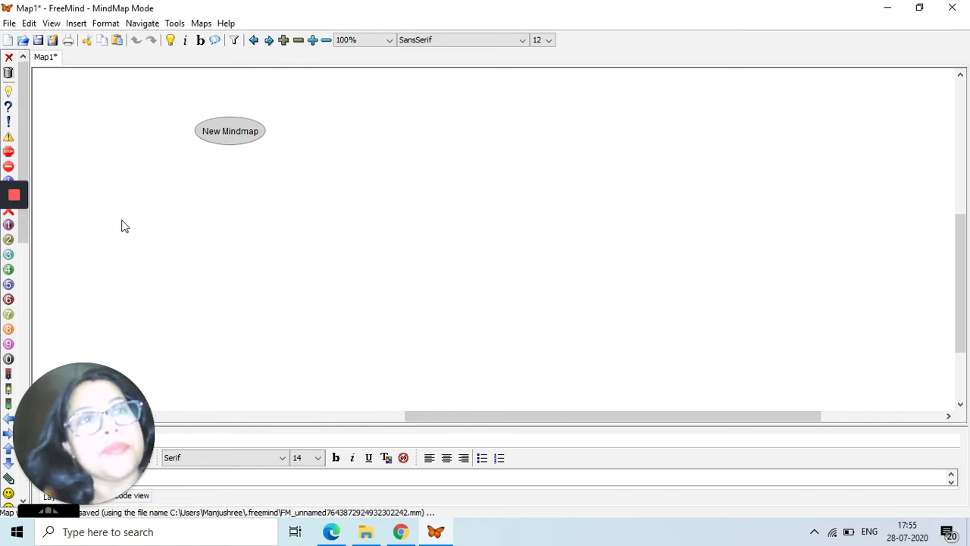
# Step: Replace the central node's text with "Howard Gardner's Multiple Intelligence"
pyautogui.doubleClick(232, 143)
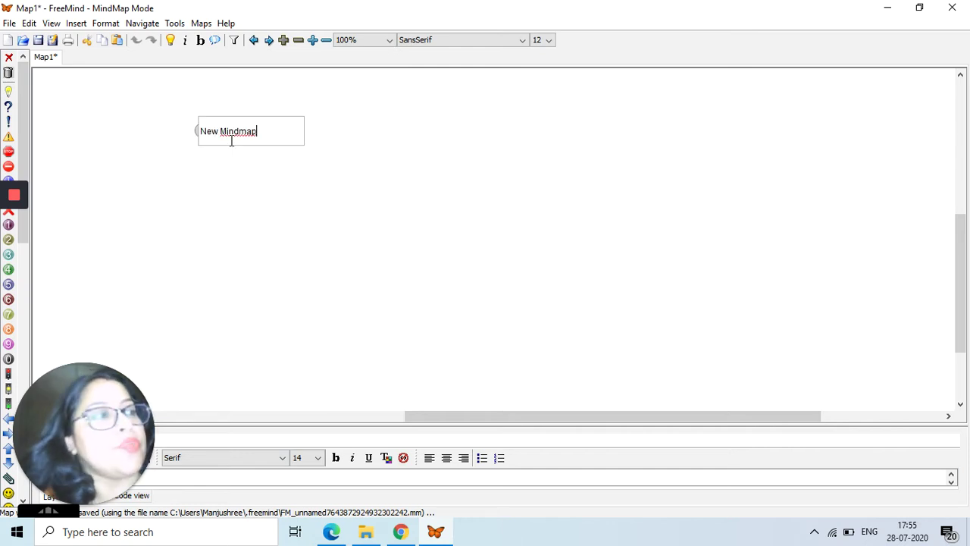
pyautogui.press('BackSpace')
pyautogui.press('BackSpace')
pyautogui.press('BackSpace')
pyautogui.press('BackSpace')
pyautogui.press('BackSpace')
pyautogui.press('BackSpace')
pyautogui.press('BackSpace')
pyautogui.press('BackSpace')
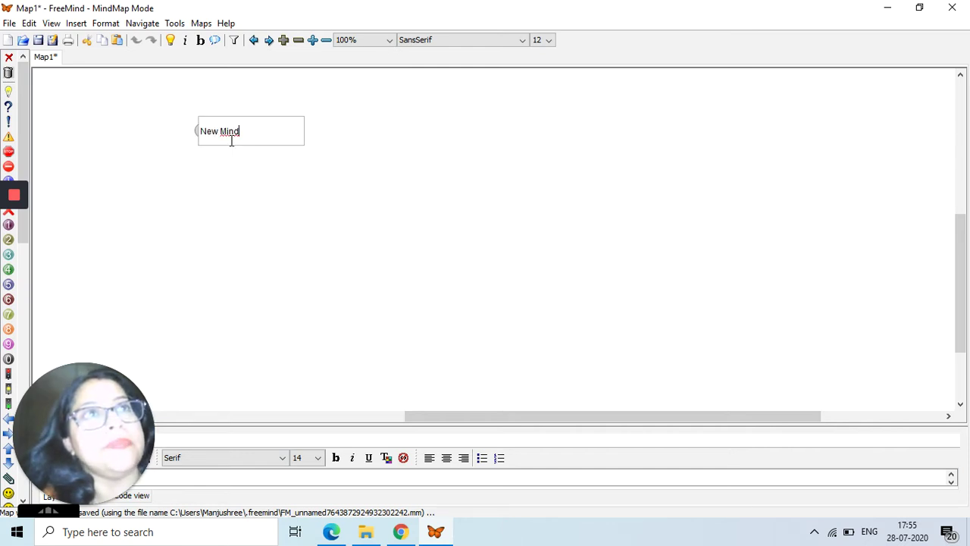
pyautogui.press('BackSpace')
pyautogui.press('BackSpace')
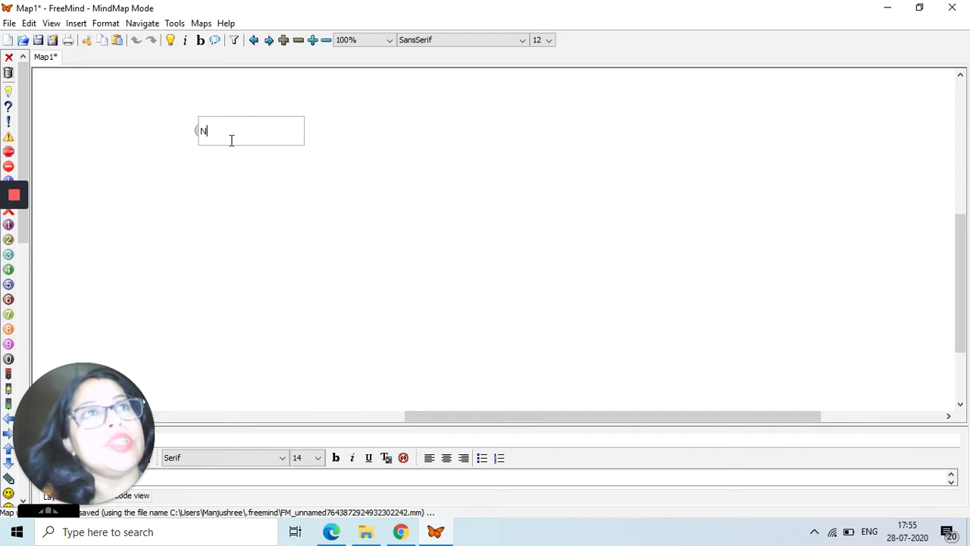
pyautogui.press('BackSpace')
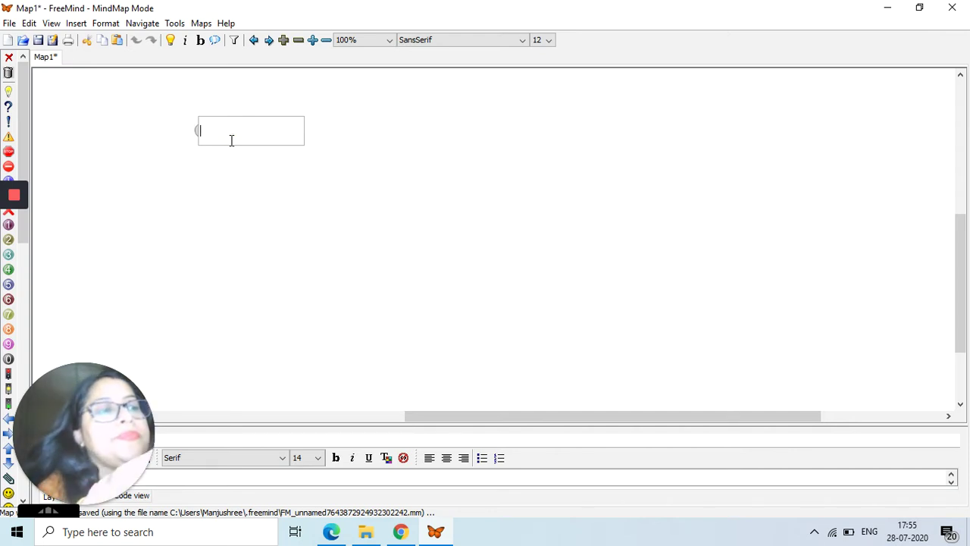
pyautogui.write('Ho')
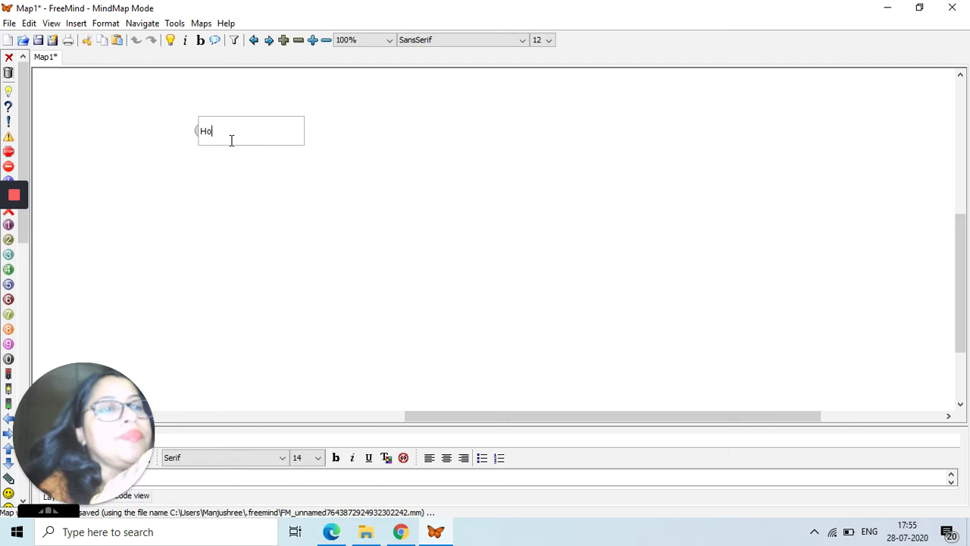
pyautogui.write('war')
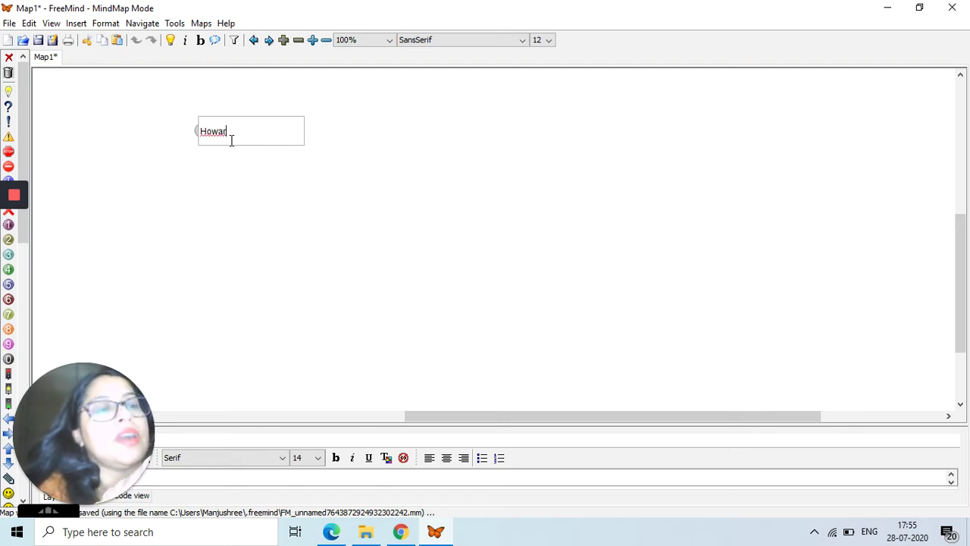
pyautogui.write('d Gard Gar')
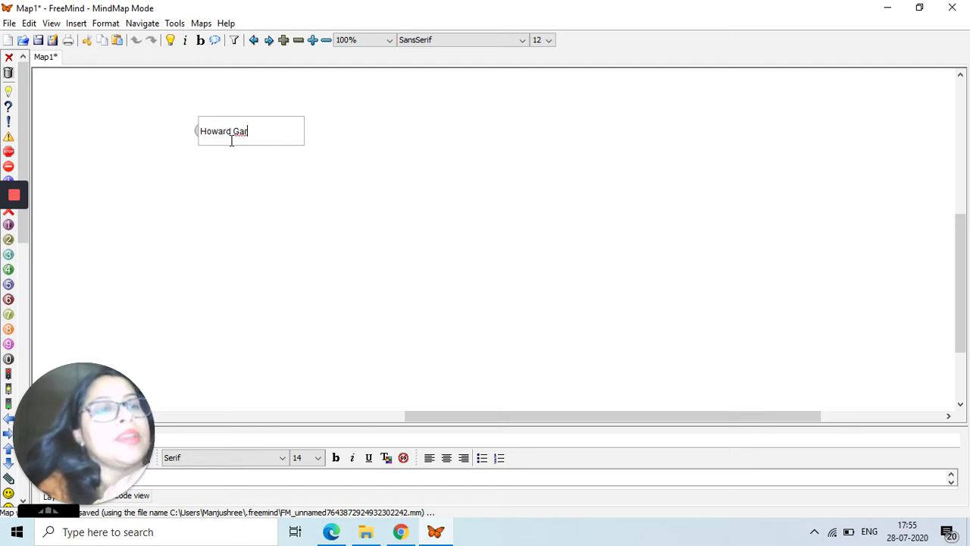
pyautogui.write('dner')
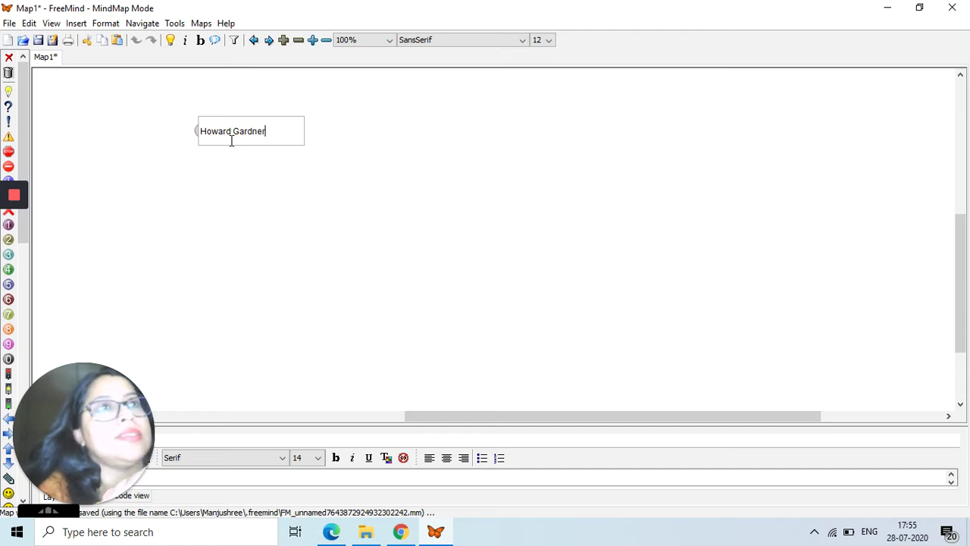
pyautogui.write("'s ")
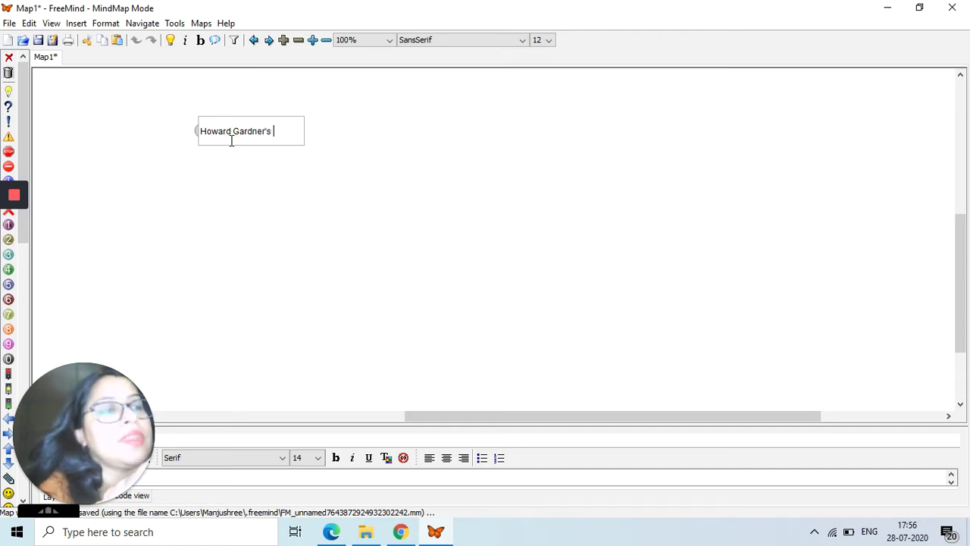
pyautogui.write('Muly')
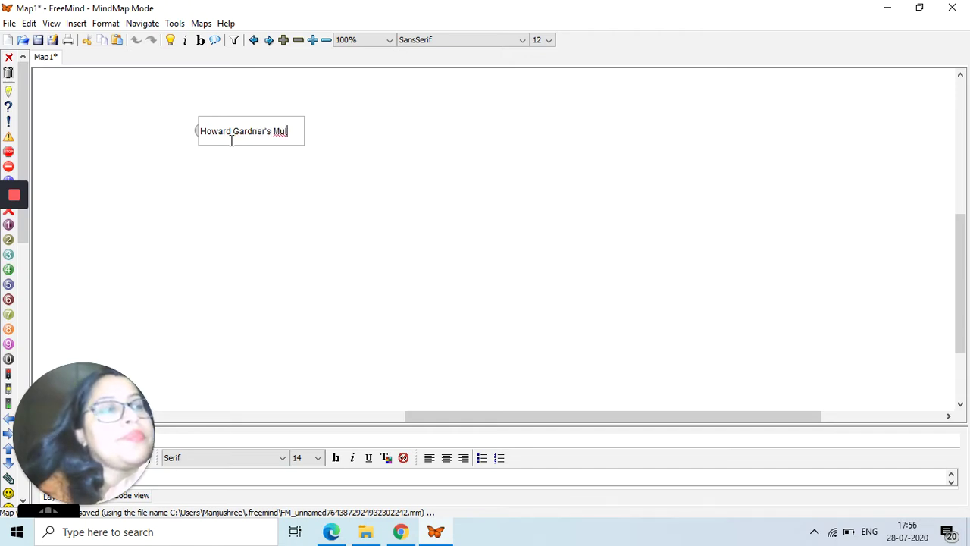
pyautogui.press('BackSpace')
pyautogui.press('BackSpace')
pyautogui.write('lt')
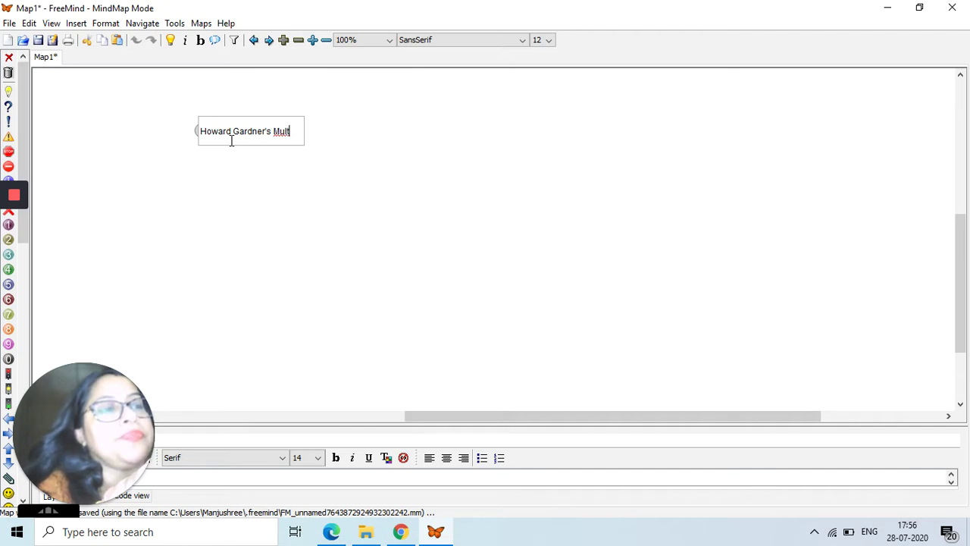
pyautogui.write('iple ')
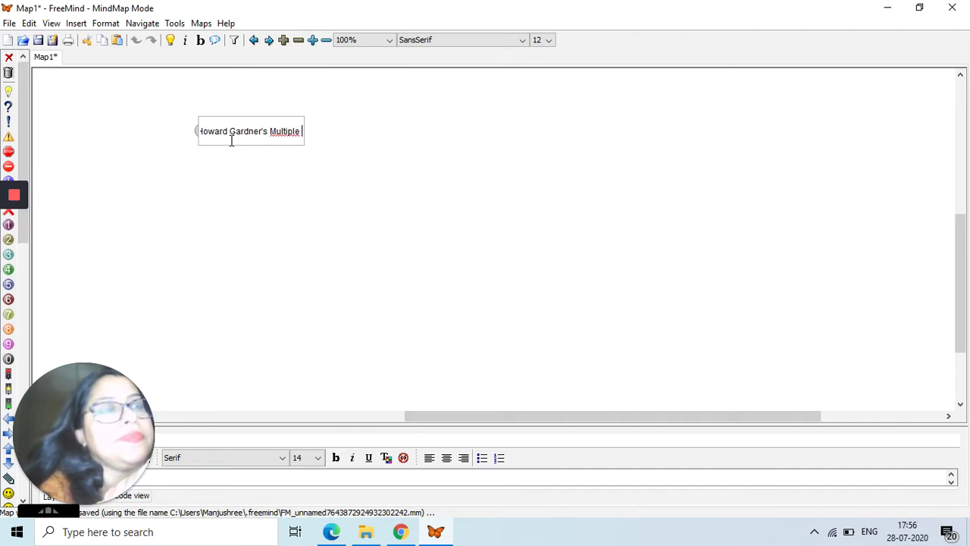
pyautogui.write('Inte')
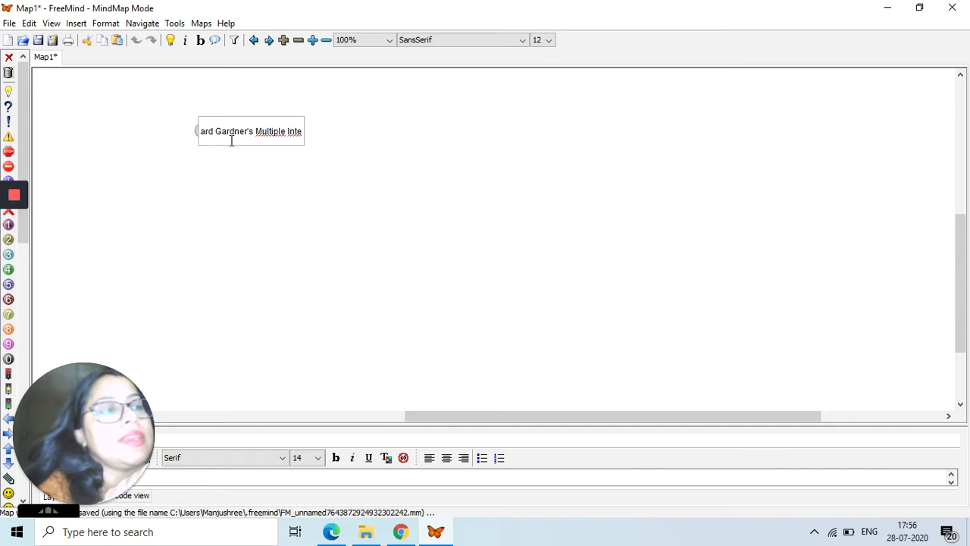
pyautogui.write('lligenc')
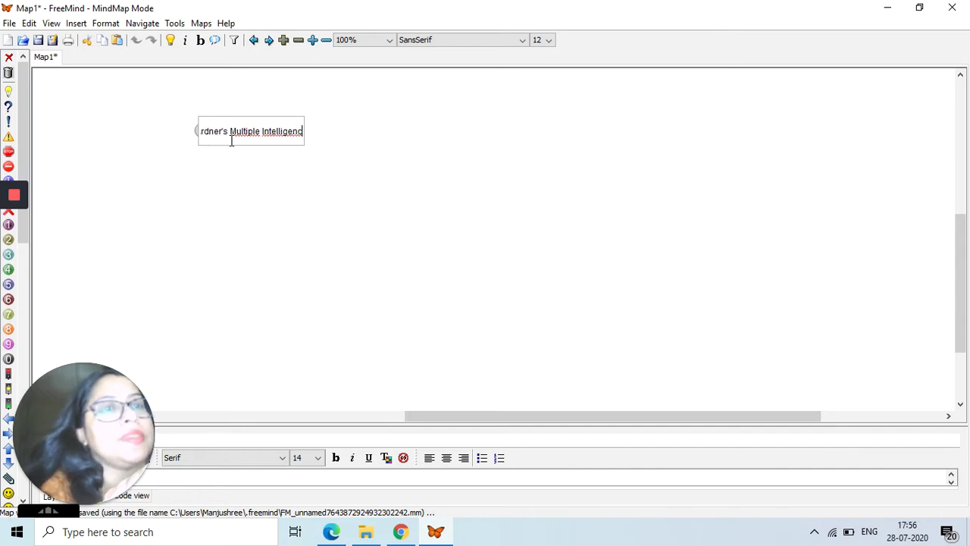
pyautogui.write('e')
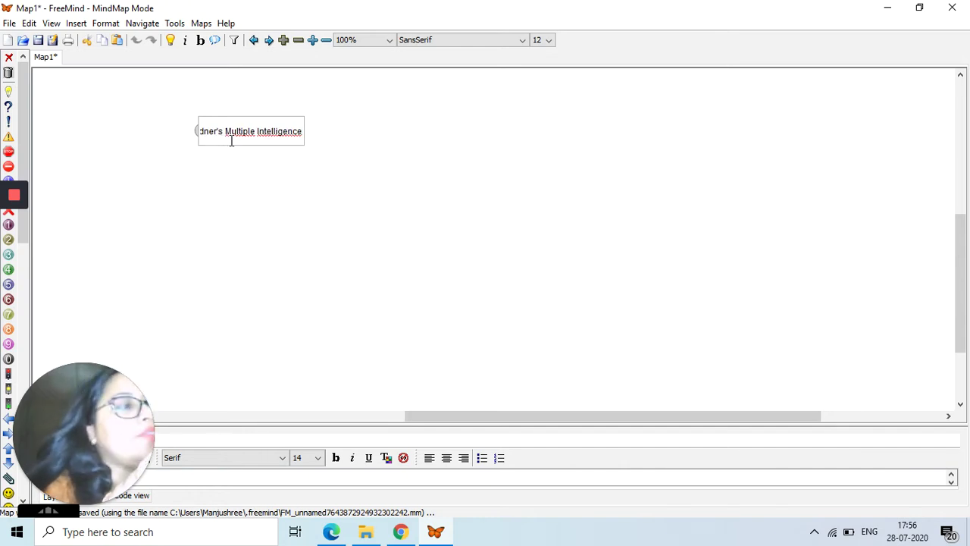
pyautogui.press('Return')
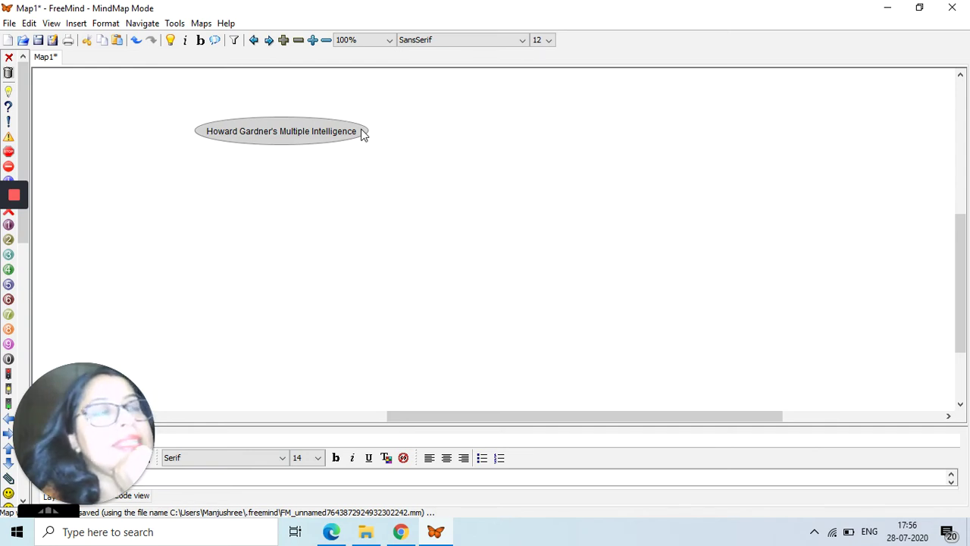
# Step: Add a child node "INTERPERSONAL" to the central node and give it an empty child node
pyautogui.press('Insert')
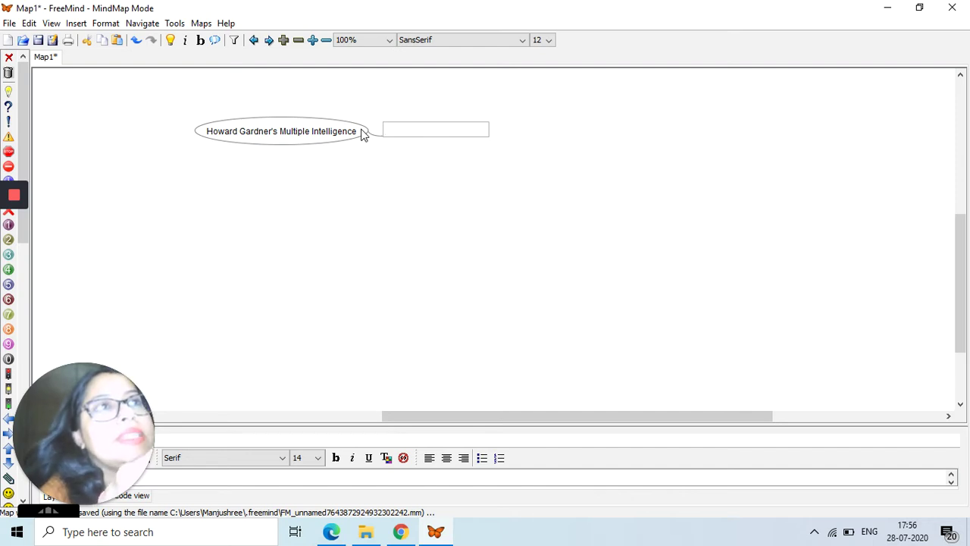
pyautogui.write('I')
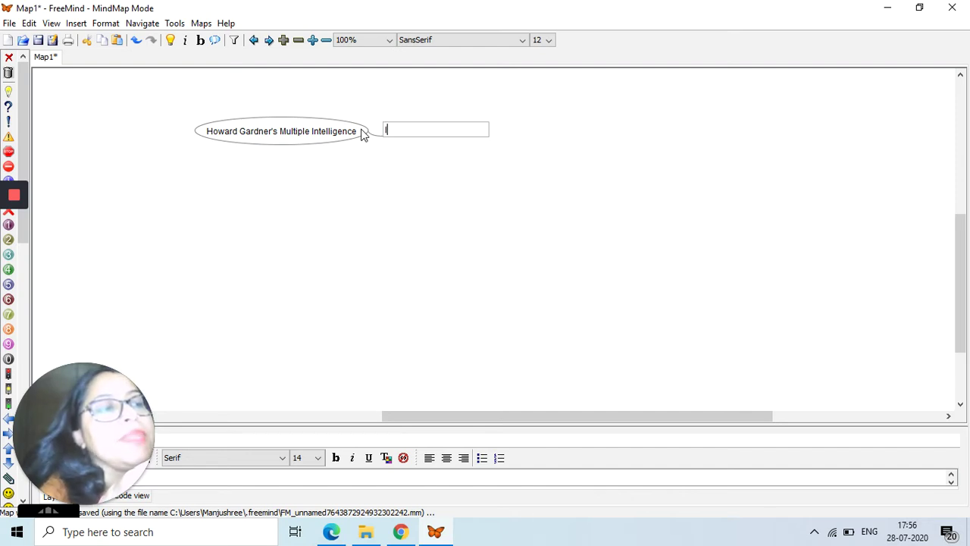
pyautogui.write('NTER')
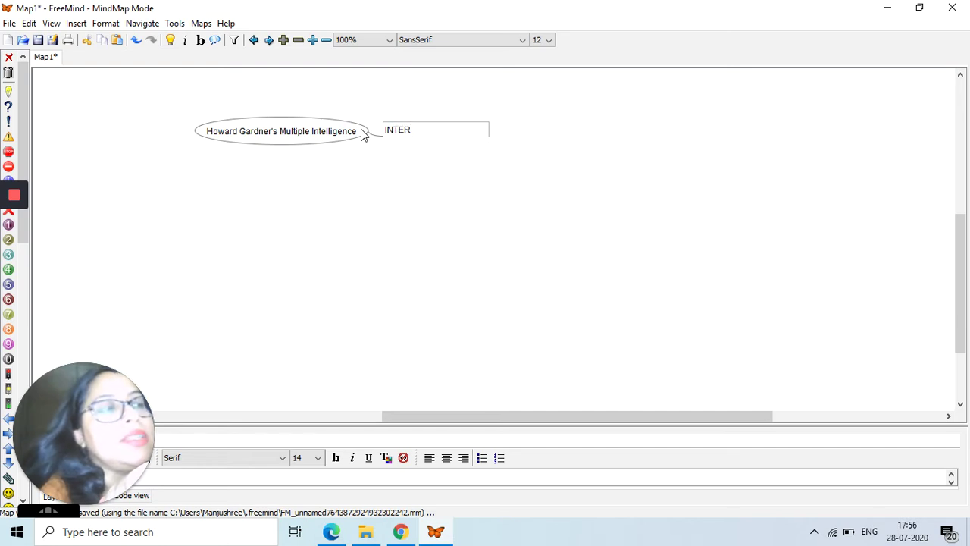
pyautogui.write('PER')
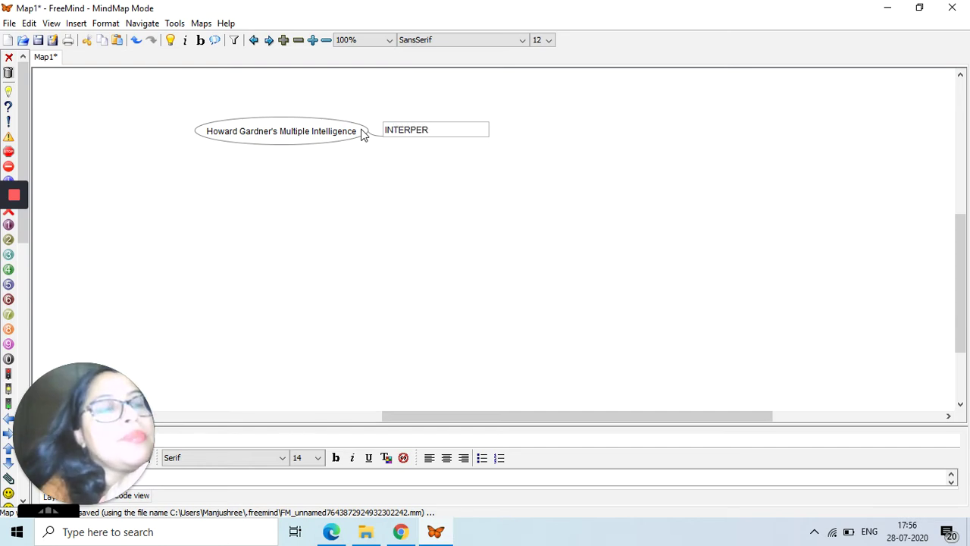
pyautogui.write('SONAL')
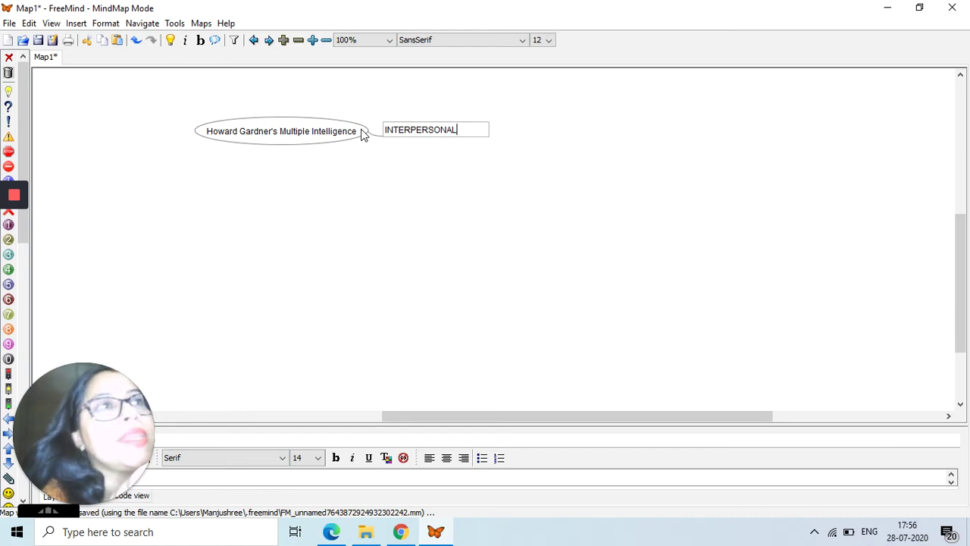
pyautogui.press('Return')
pyautogui.press('Insert')
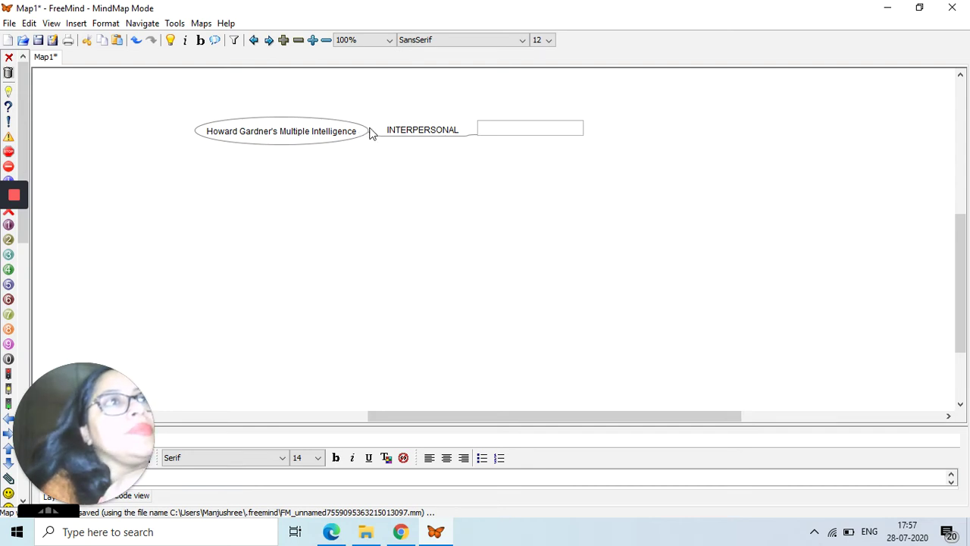
pyautogui.click(404, 134)
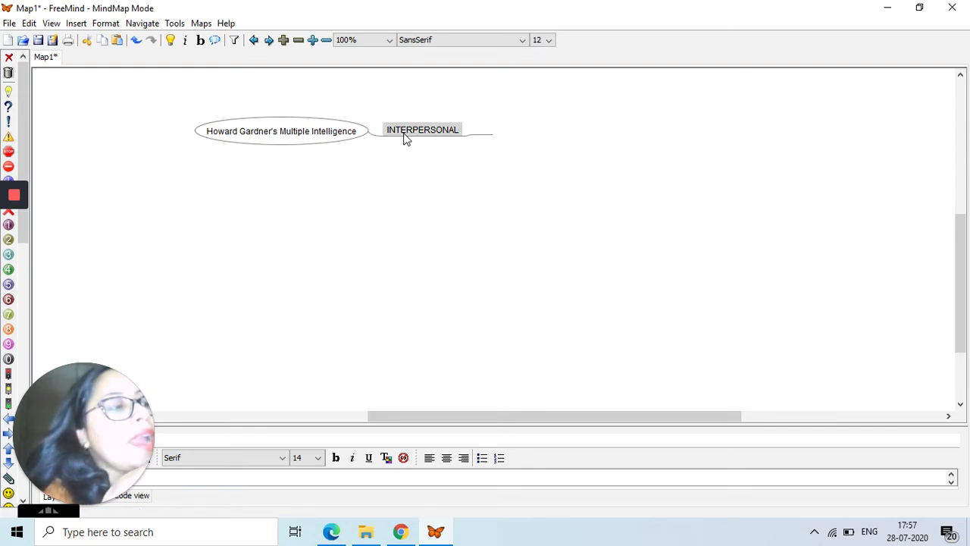
# Step: Add a sibling node "LINGUISTIC" below the INTERPERSONAL node
pyautogui.press('Return')
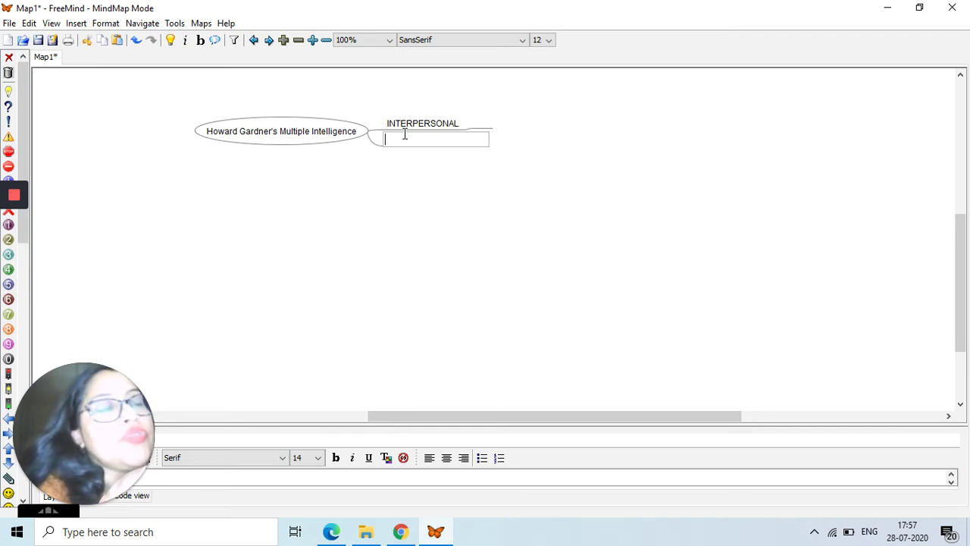
pyautogui.write('LING')
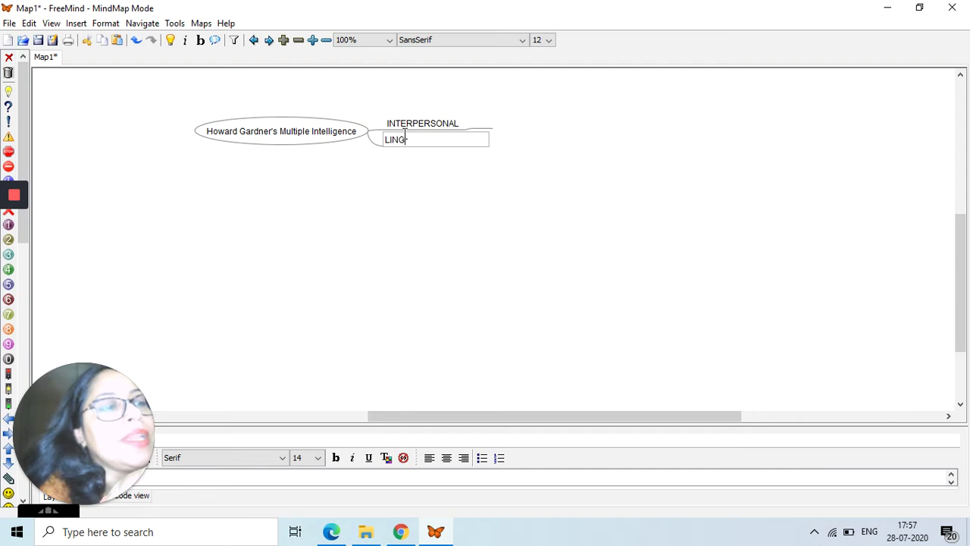
pyautogui.write('UIST')
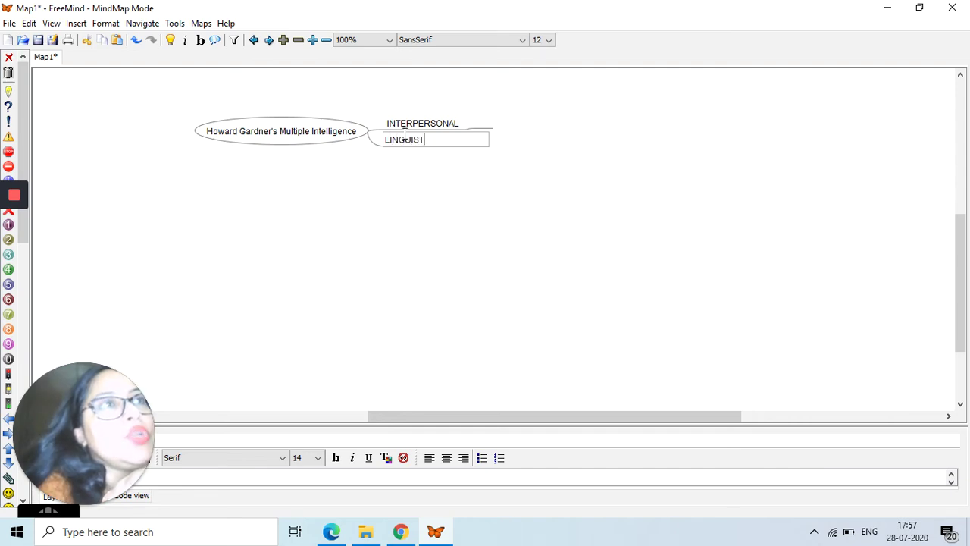
pyautogui.write('IC')
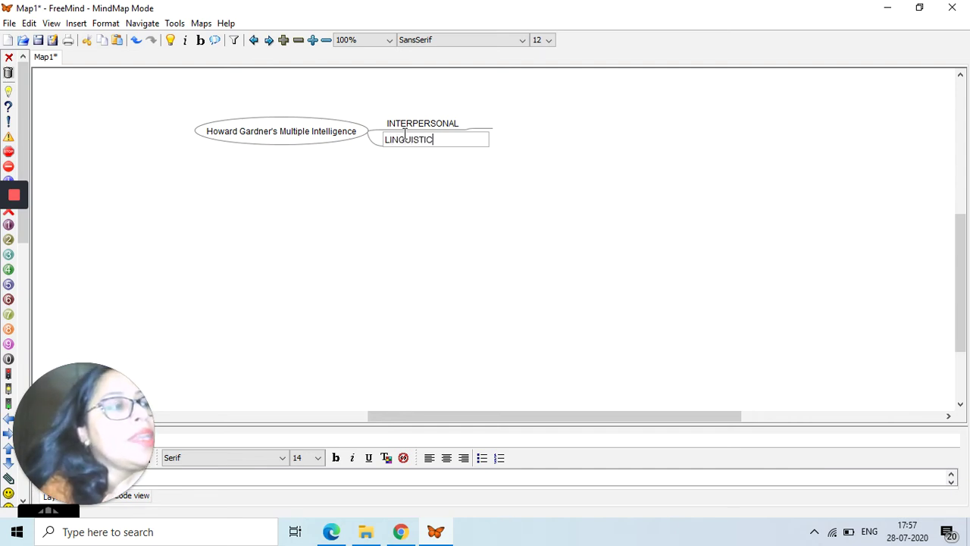
pyautogui.press('Return')
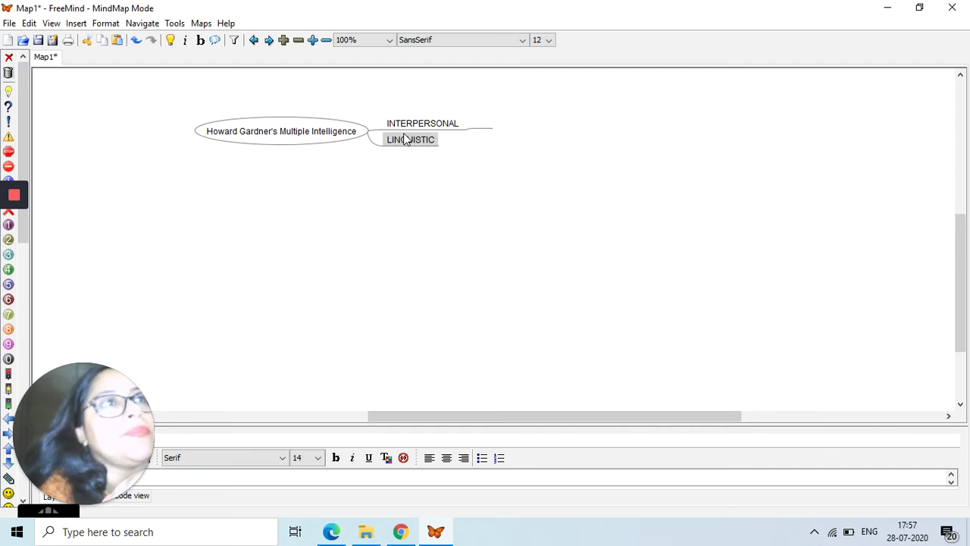
# Step: Add two more sibling nodes, "SPATIAL" and "MUSICAL", below the LINGUISTIC node
pyautogui.press('Return')
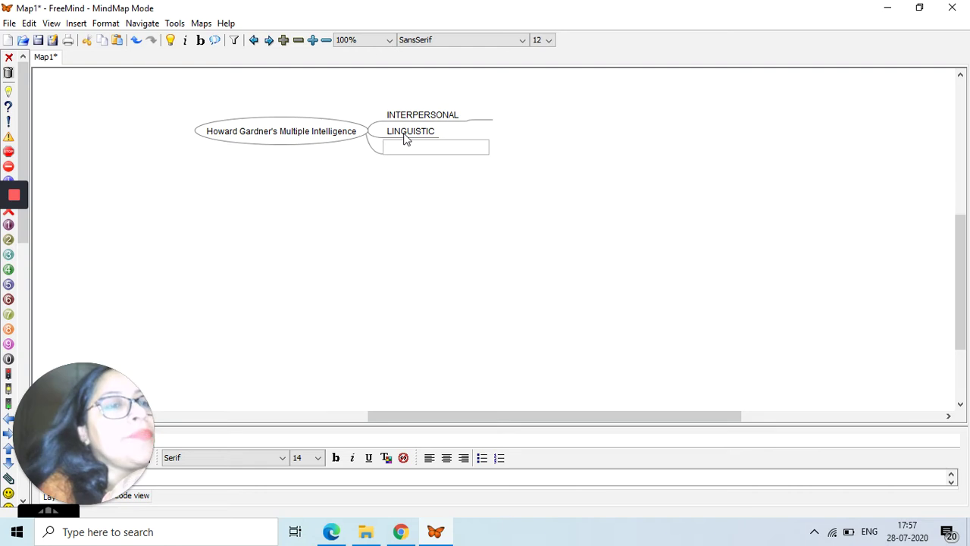
pyautogui.write('SPATIAL')
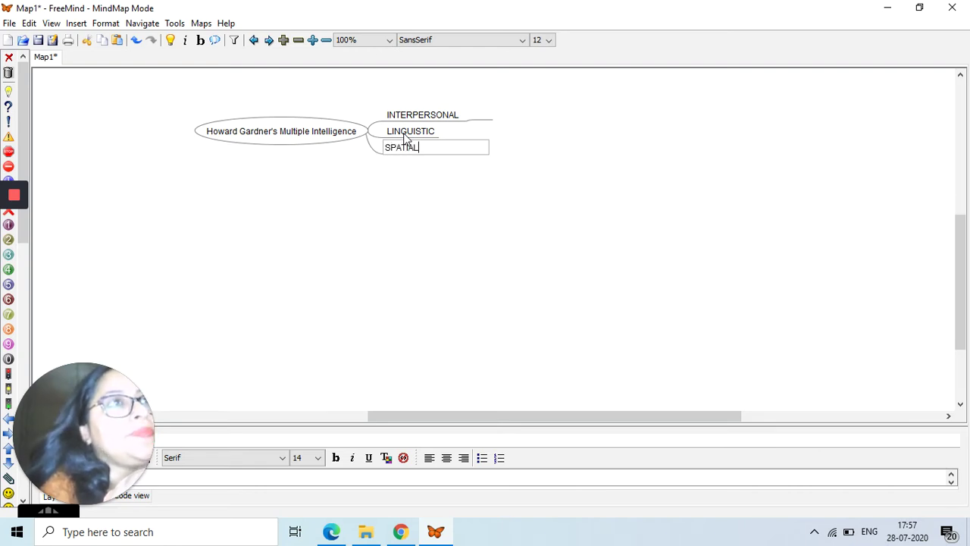
pyautogui.press('Return')
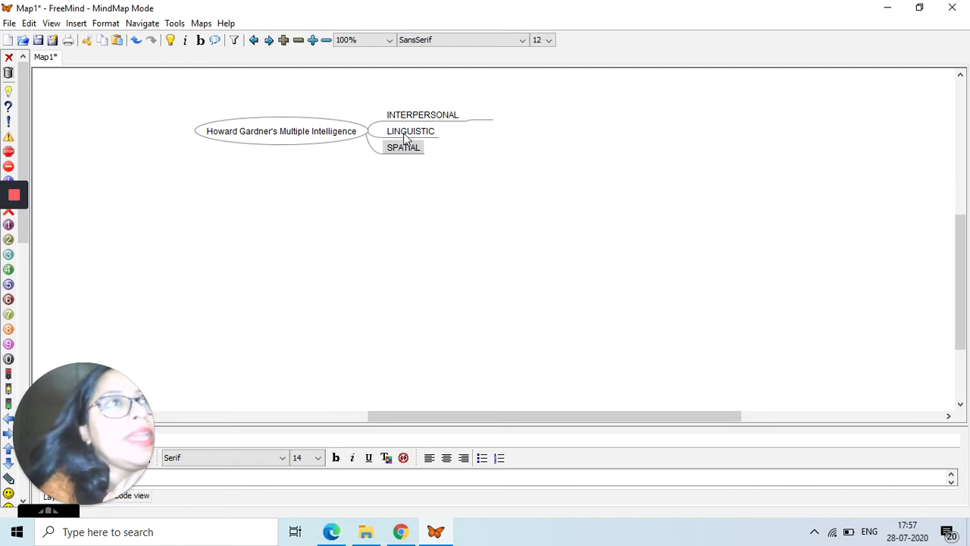
pyautogui.press('Return')
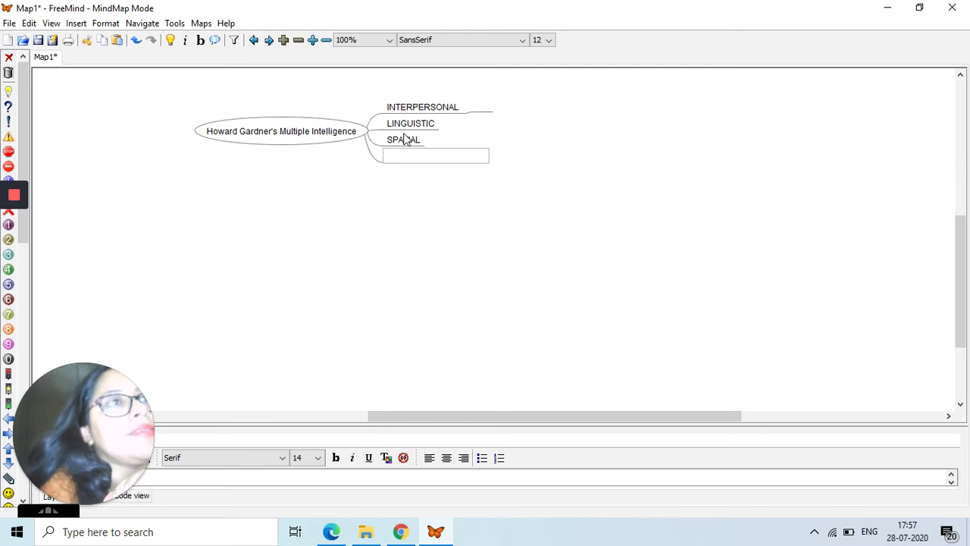
pyautogui.write('MUSICA')
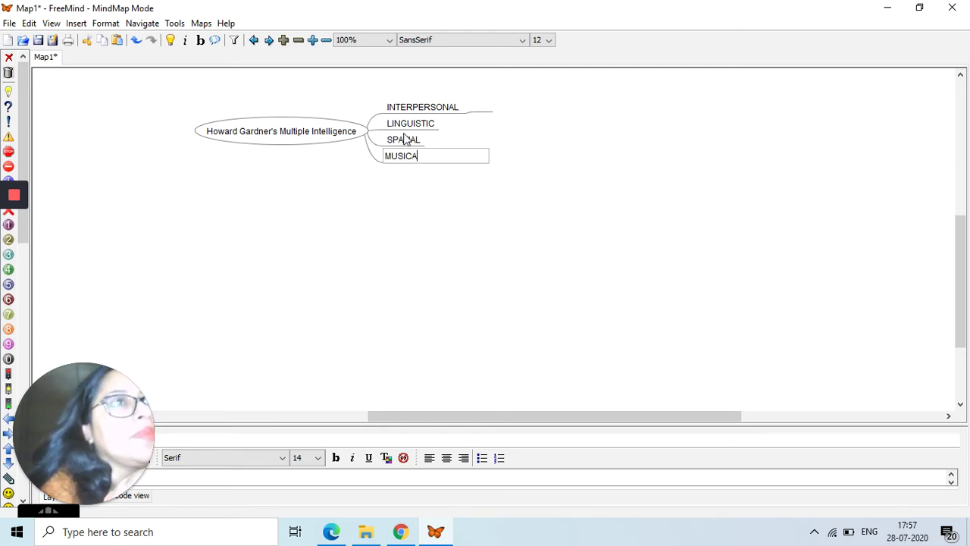
pyautogui.write('L')
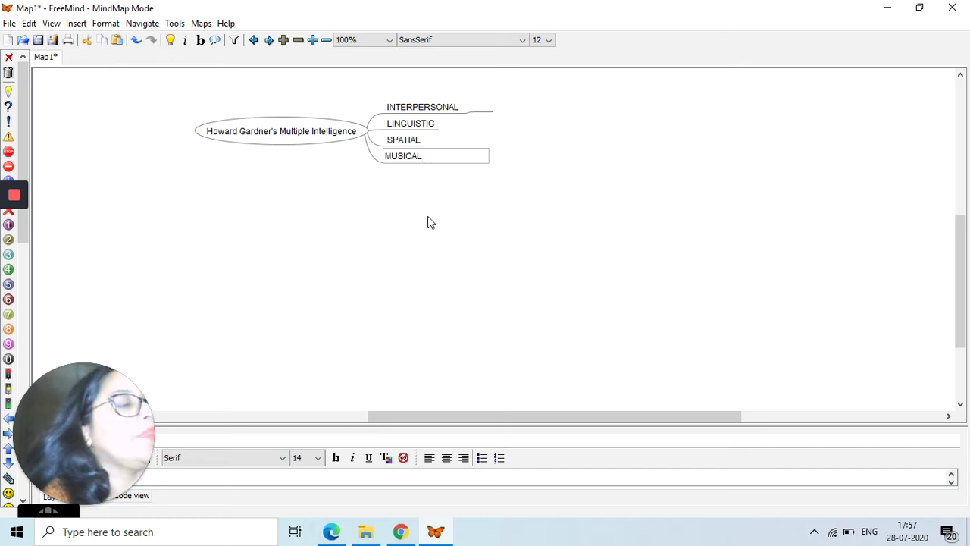
pyautogui.press('Return')
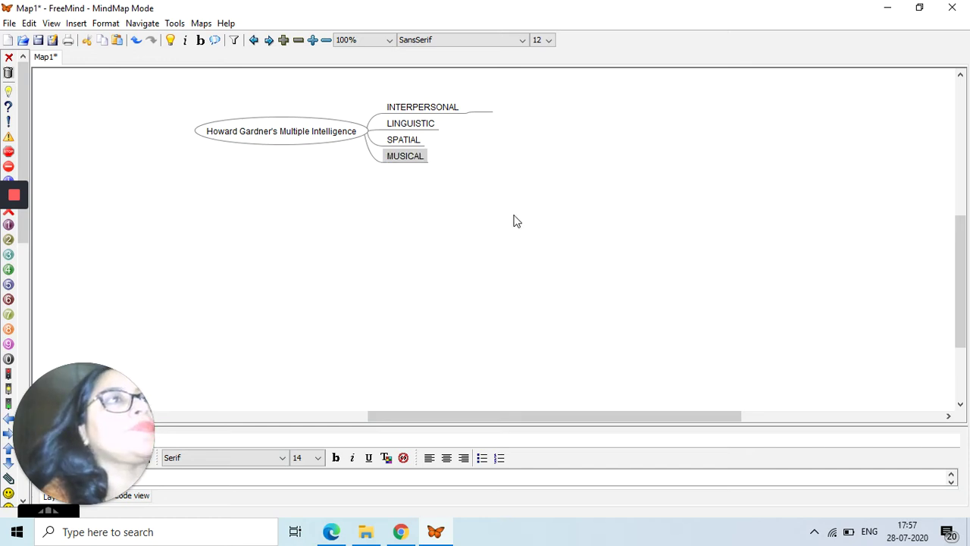
# Step: Try to insert an image into the empty child node of INTERPERSONAL
pyautogui.click(483, 115)
pyautogui.press('Insert')
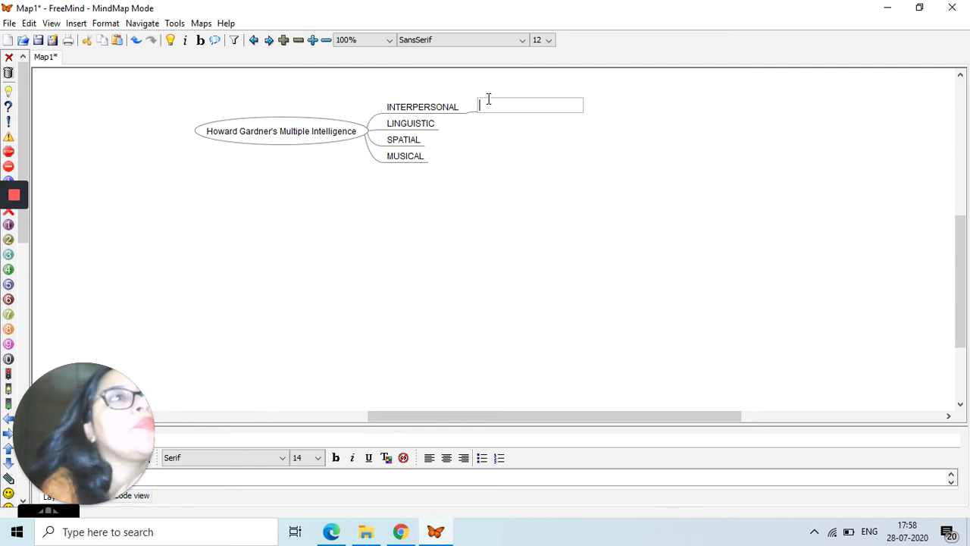
pyautogui.rightClick(486, 101)
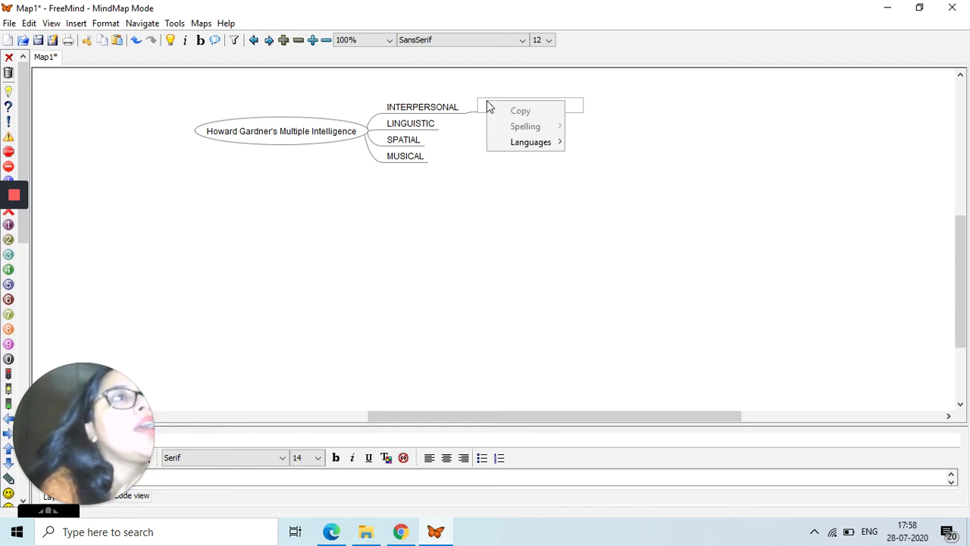
pyautogui.click(481, 108)
pyautogui.rightClick(482, 108)
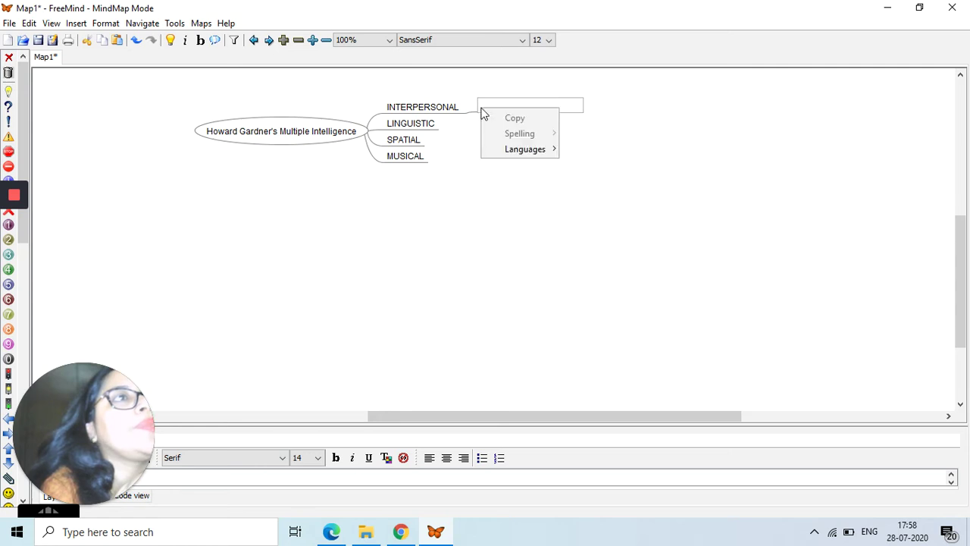
pyautogui.click(76, 23)
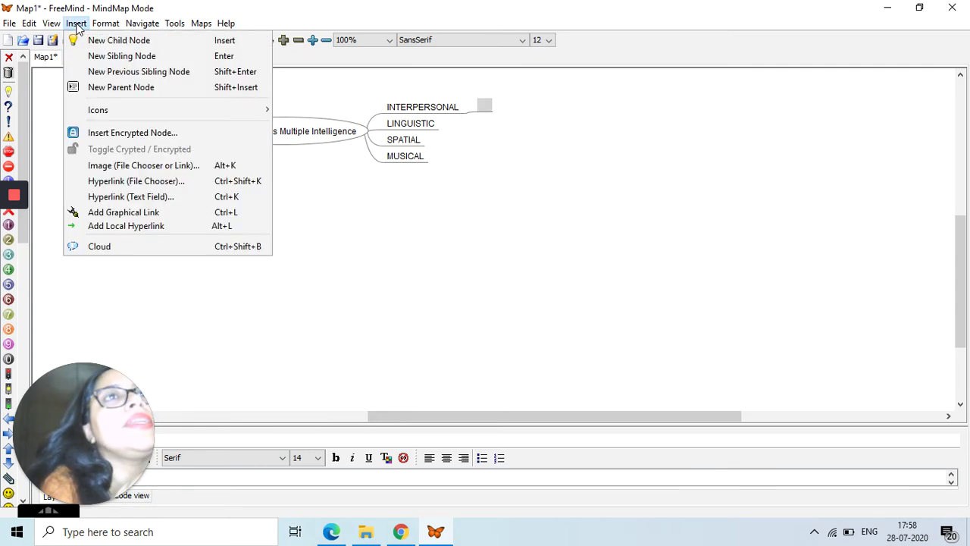
pyautogui.click(116, 164)
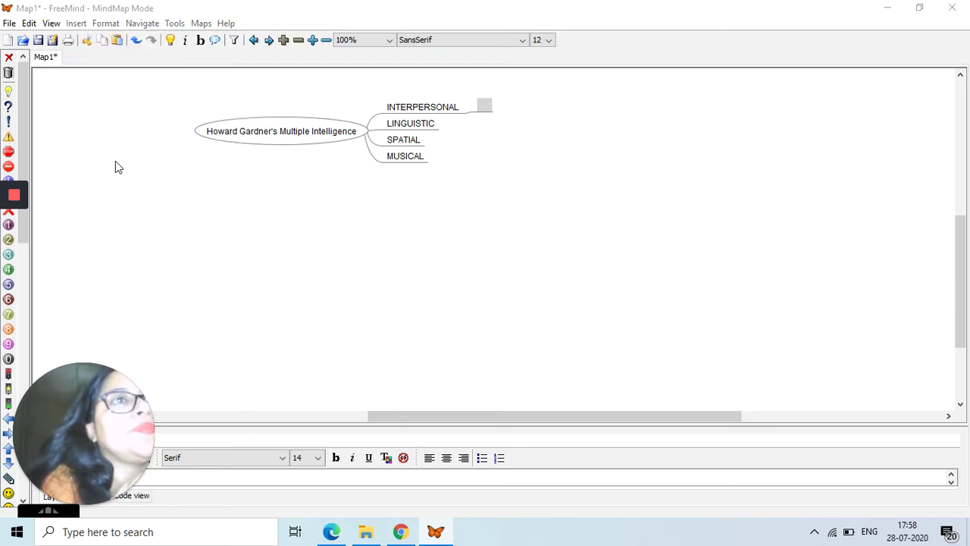
pyautogui.click(486, 296)
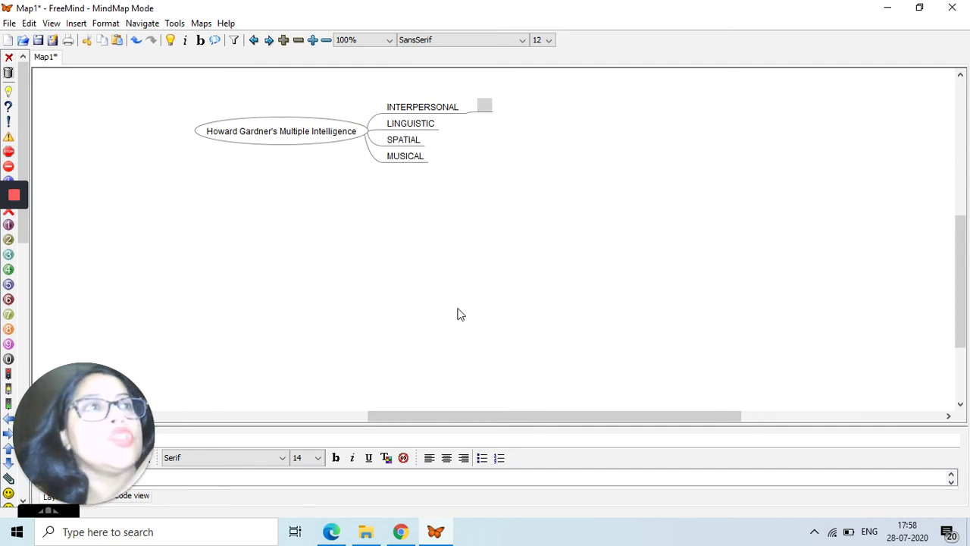
# Step: Save the map to the Desktop as "Howard Gardner's Multiple Intelligence.mm"
pyautogui.click(40, 40)
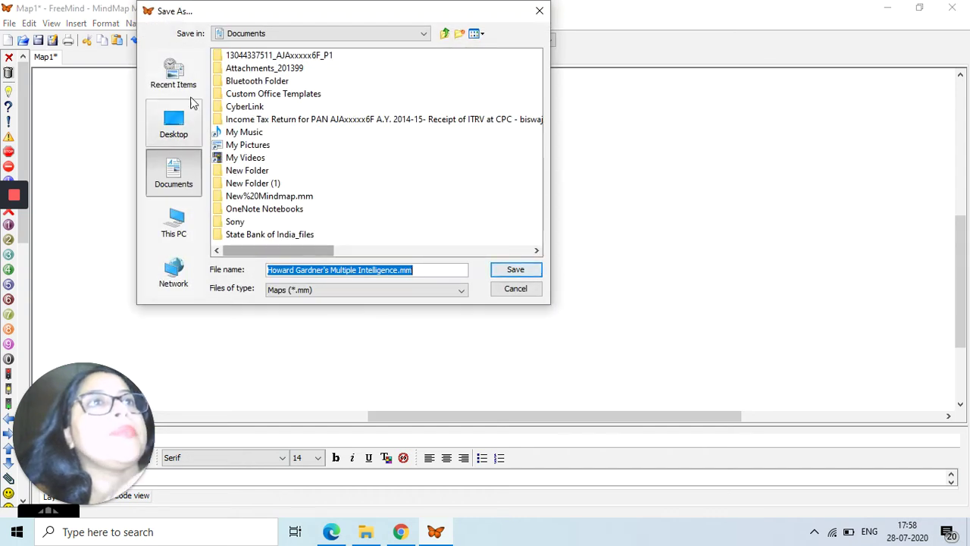
pyautogui.click(174, 125)
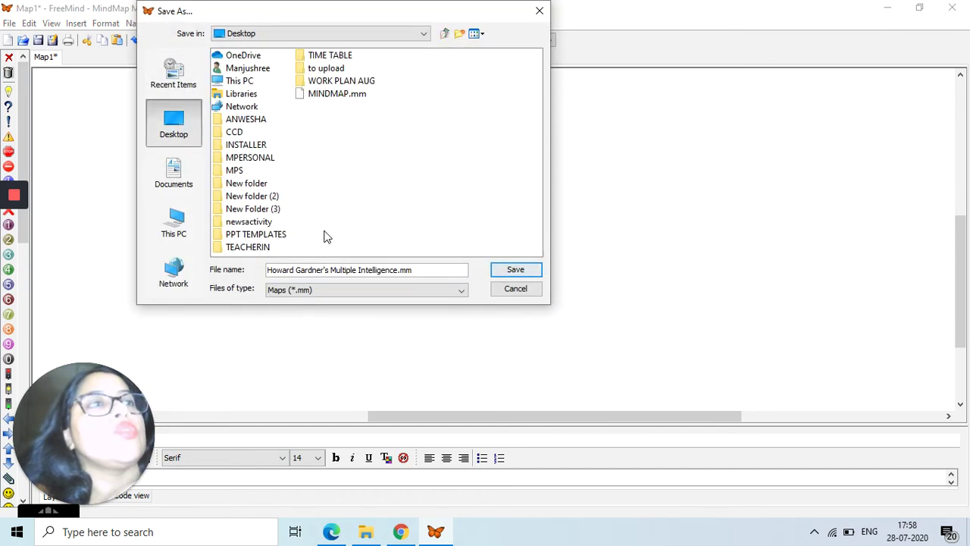
pyautogui.click(515, 270)
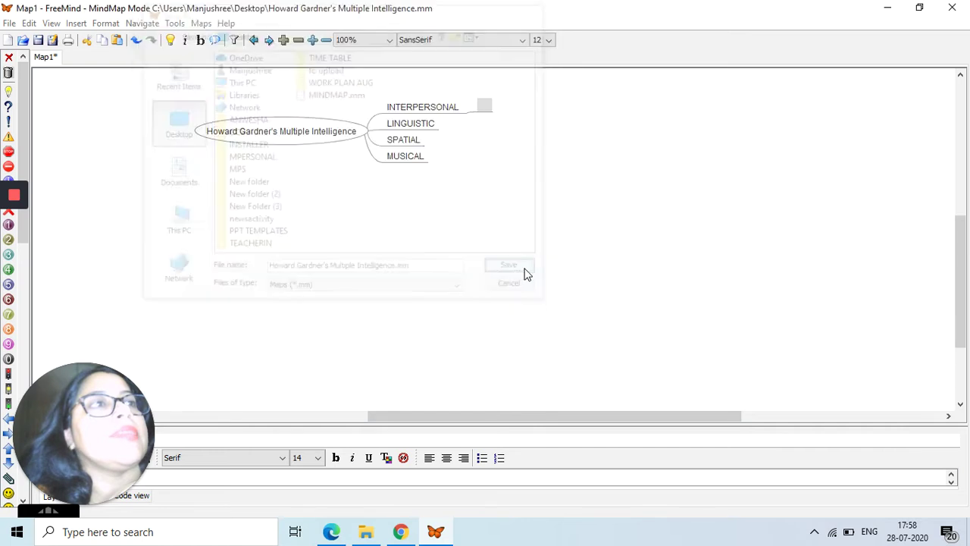
# Step: Insert the image smart.jpg from the Desktop into the empty child node of INTERPERSONAL
pyautogui.click(488, 107)
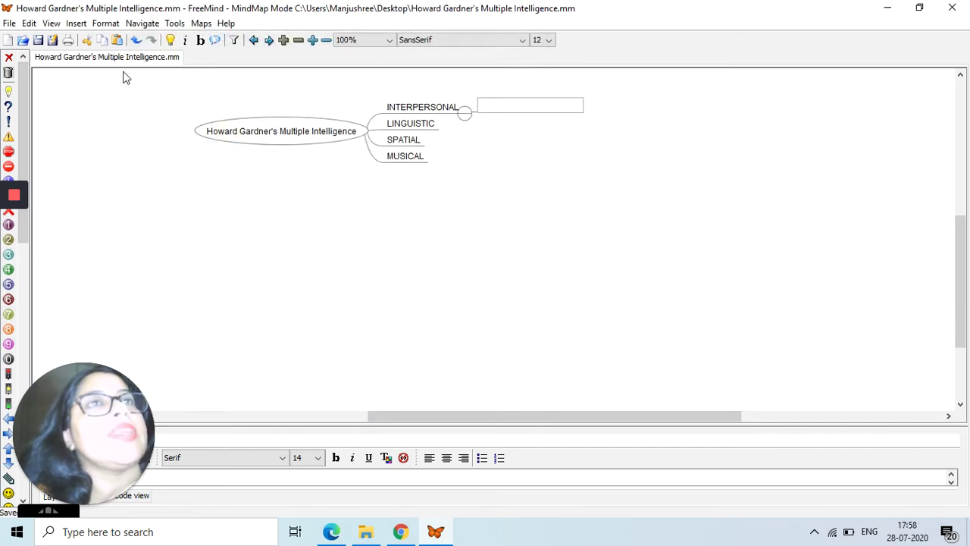
pyautogui.click(76, 23)
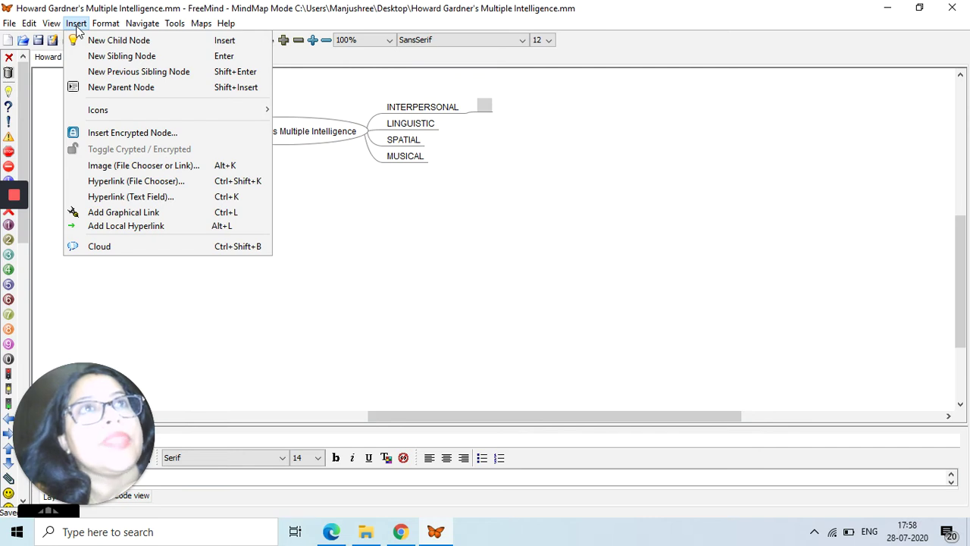
pyautogui.click(97, 168)
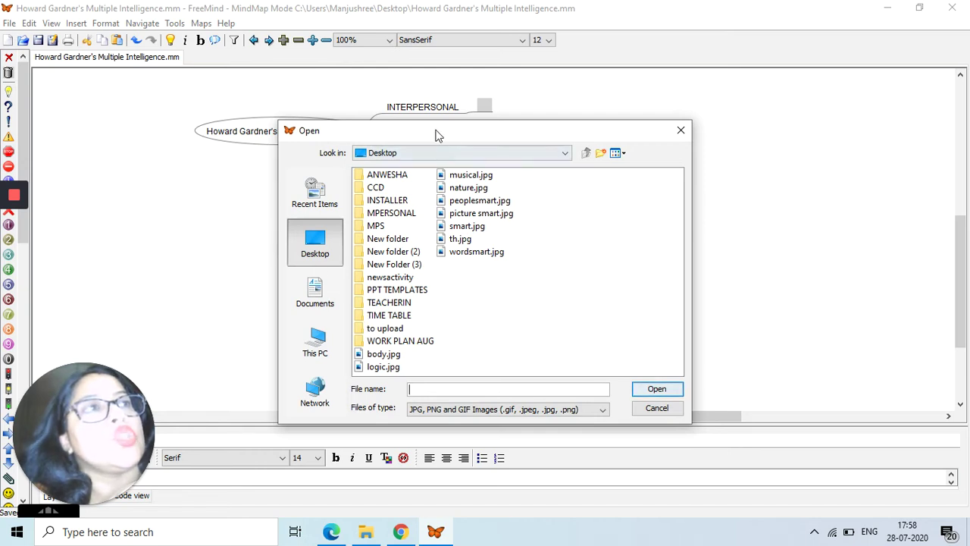
pyautogui.click(466, 228)
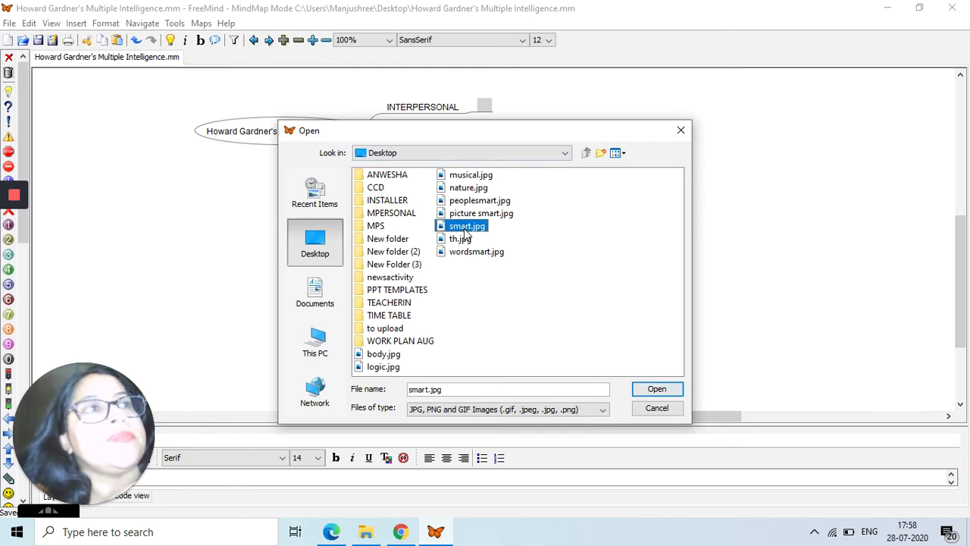
pyautogui.click(661, 391)
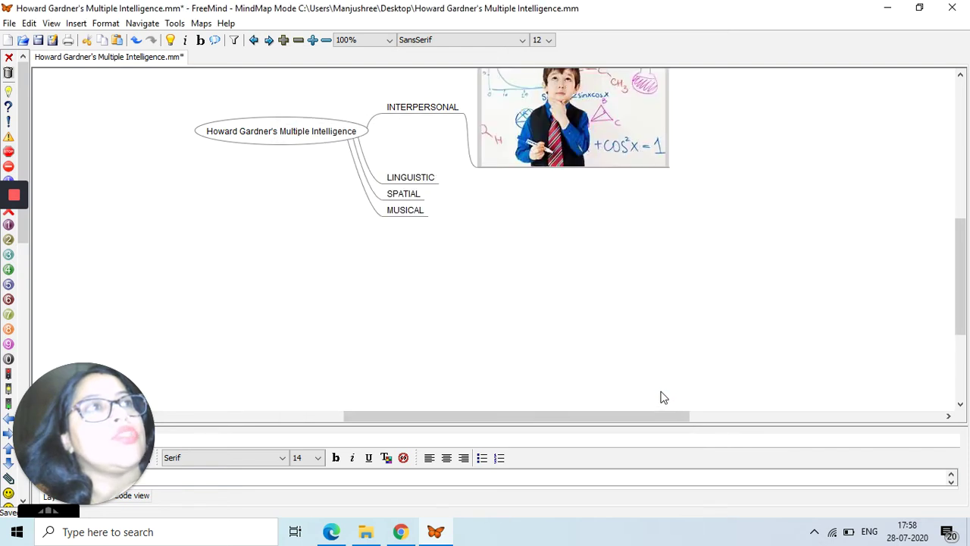
# Step: Add a child node to LINGUISTIC and insert the image wordsmart.jpg from the Desktop into it
pyautogui.click(438, 180)
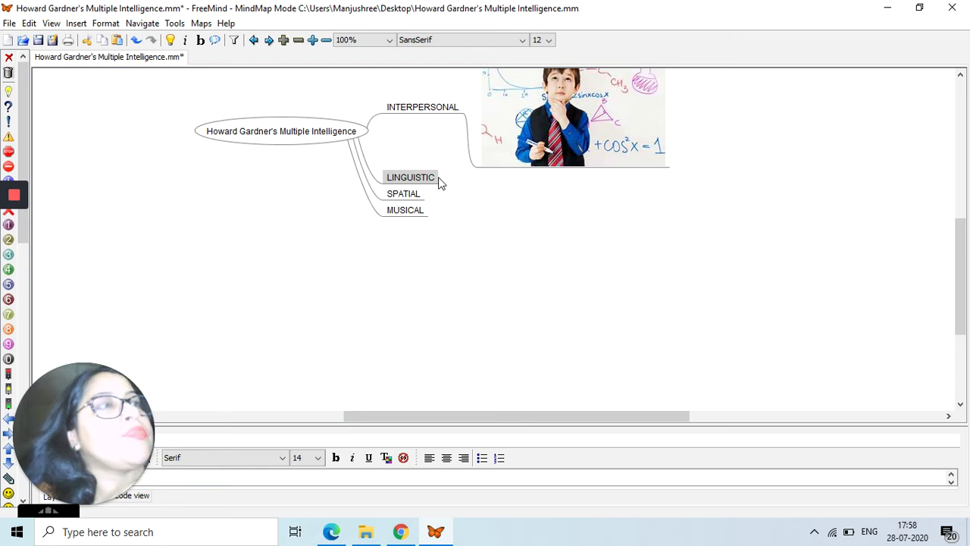
pyautogui.press('Insert')
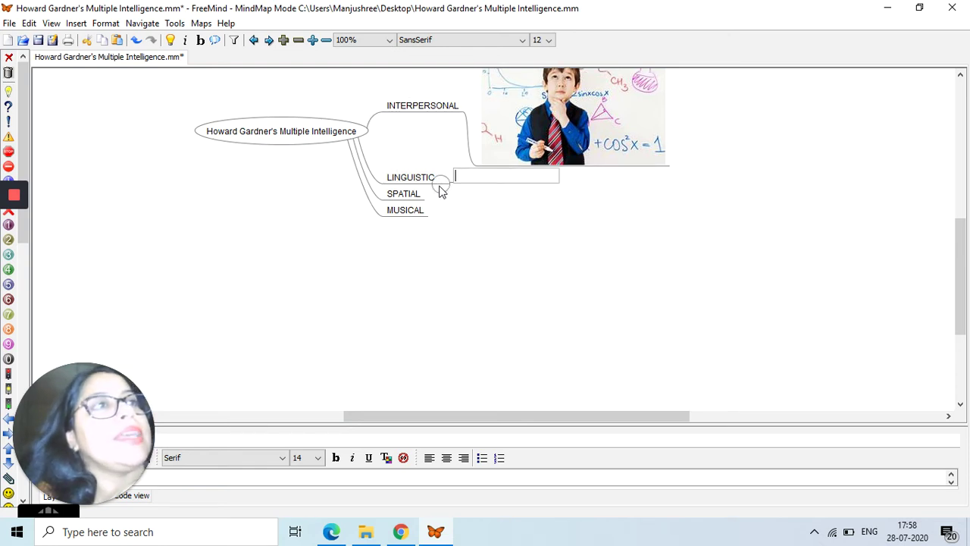
pyautogui.click(76, 23)
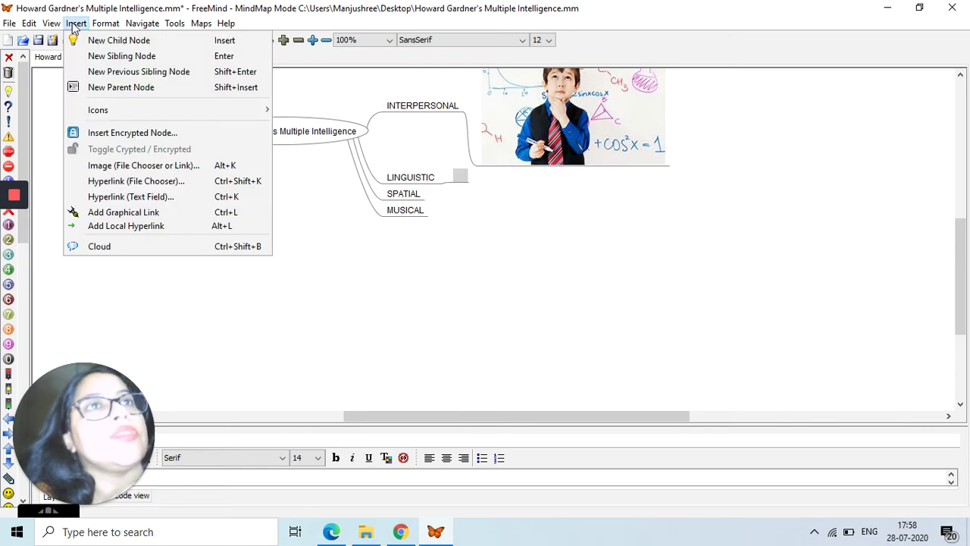
pyautogui.click(114, 168)
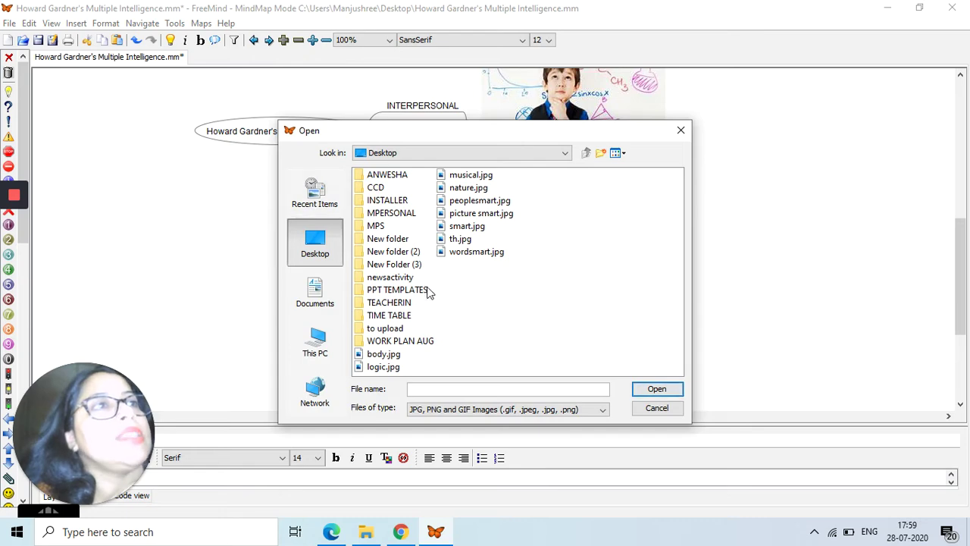
pyautogui.moveTo(485, 139); pyautogui.dragTo(539, 222)
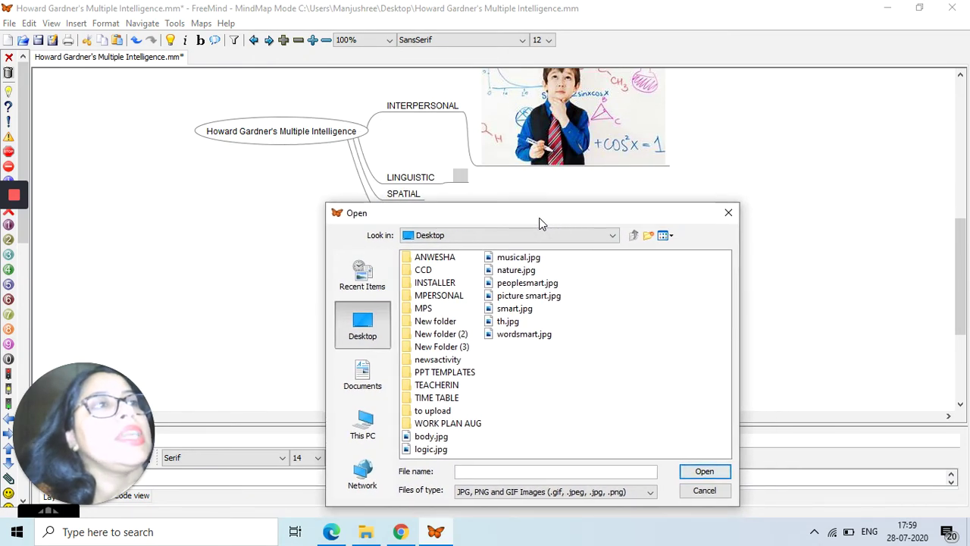
pyautogui.click(535, 335)
pyautogui.click(705, 471)
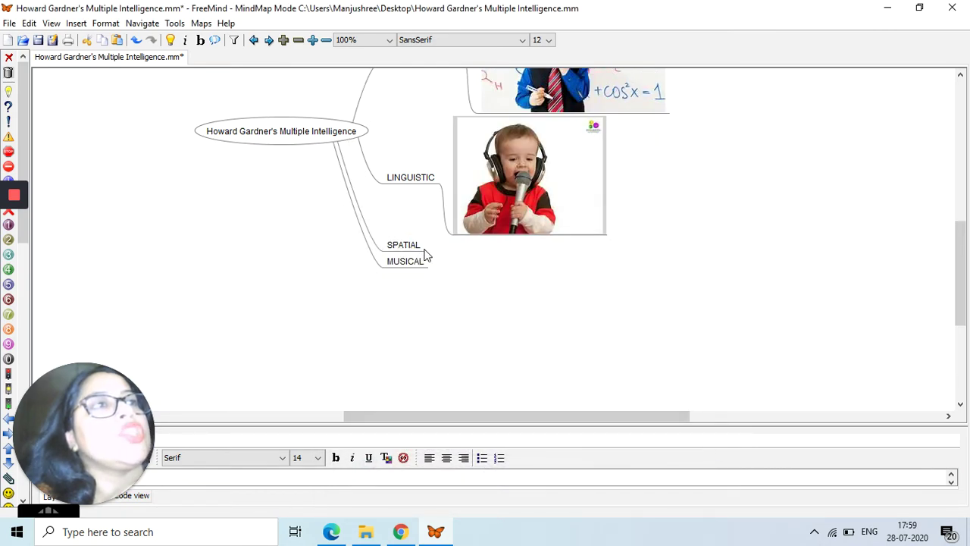
# Step: Add a child node to SPATIAL and insert the image "picture smart.jpg" from the Desktop into it
pyautogui.moveTo(425, 250)
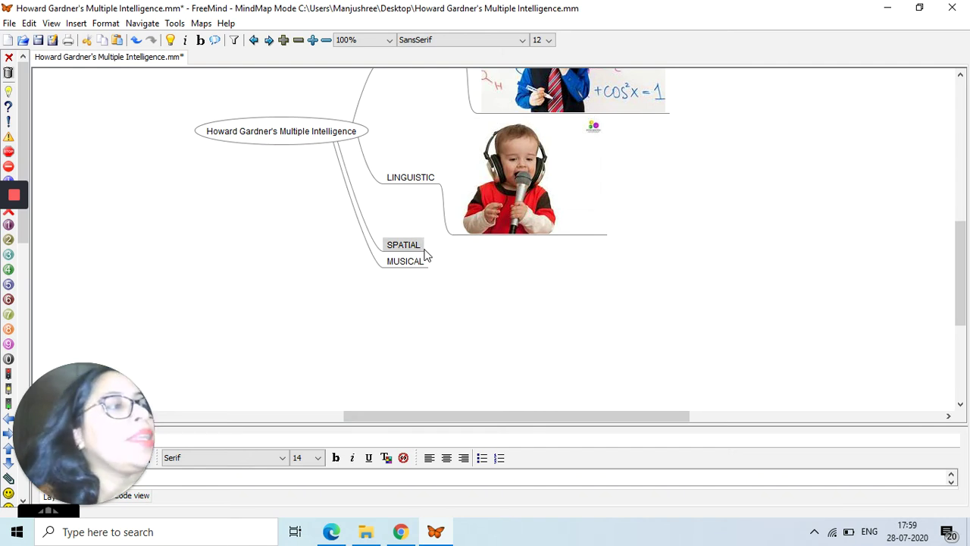
pyautogui.press('Insert')
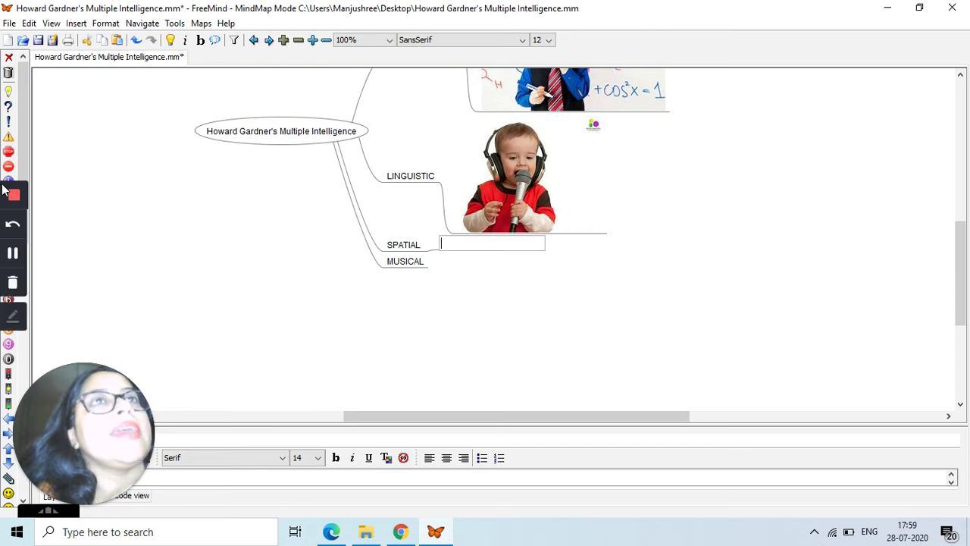
pyautogui.click(79, 23)
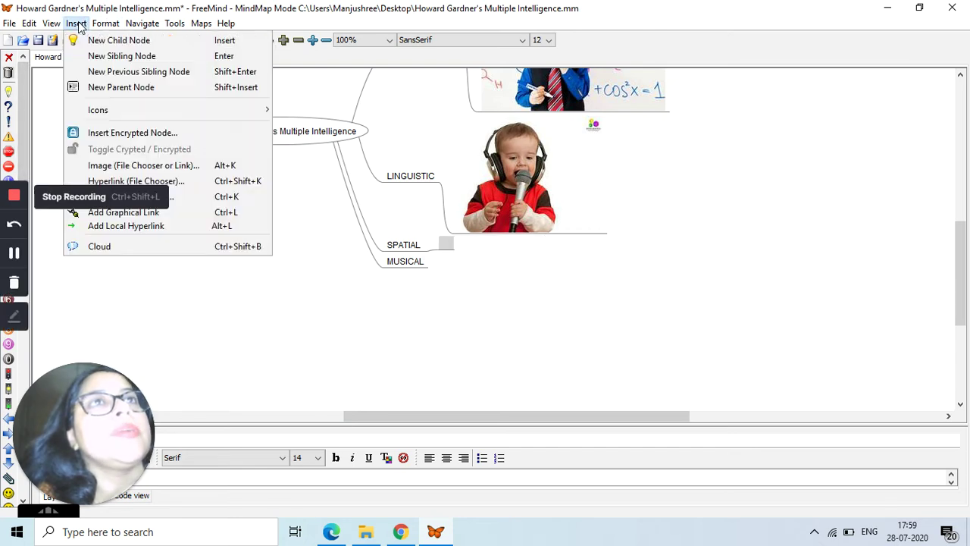
pyautogui.click(129, 168)
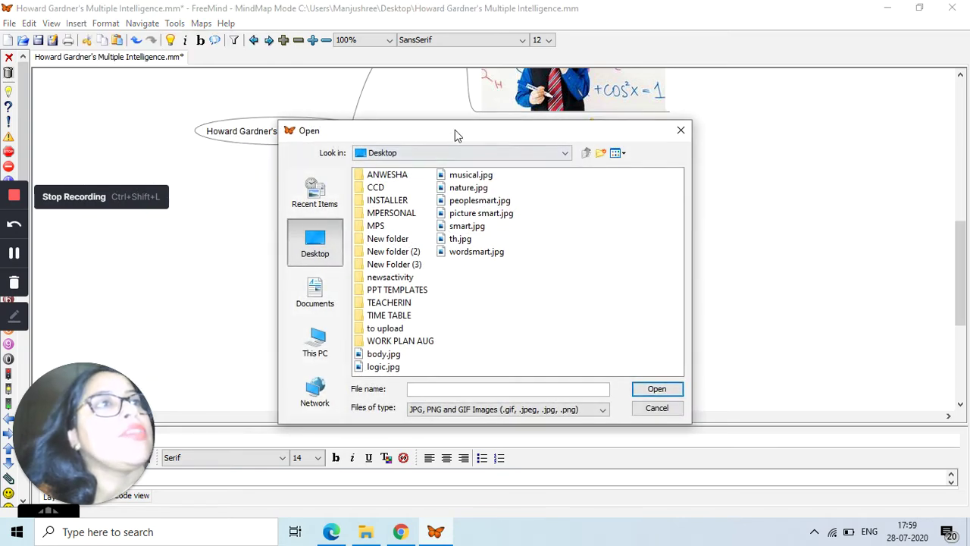
pyautogui.moveTo(455, 131); pyautogui.dragTo(663, 161)
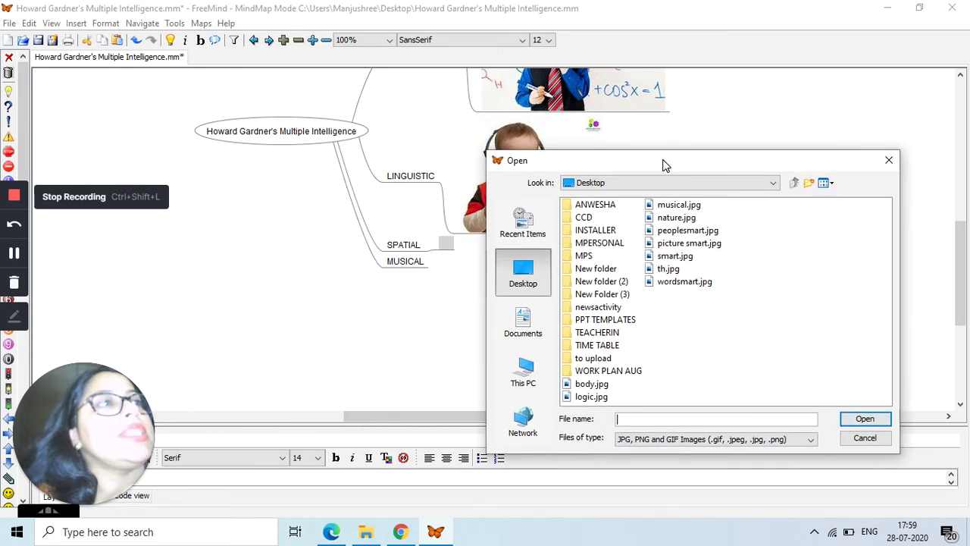
pyautogui.click(685, 244)
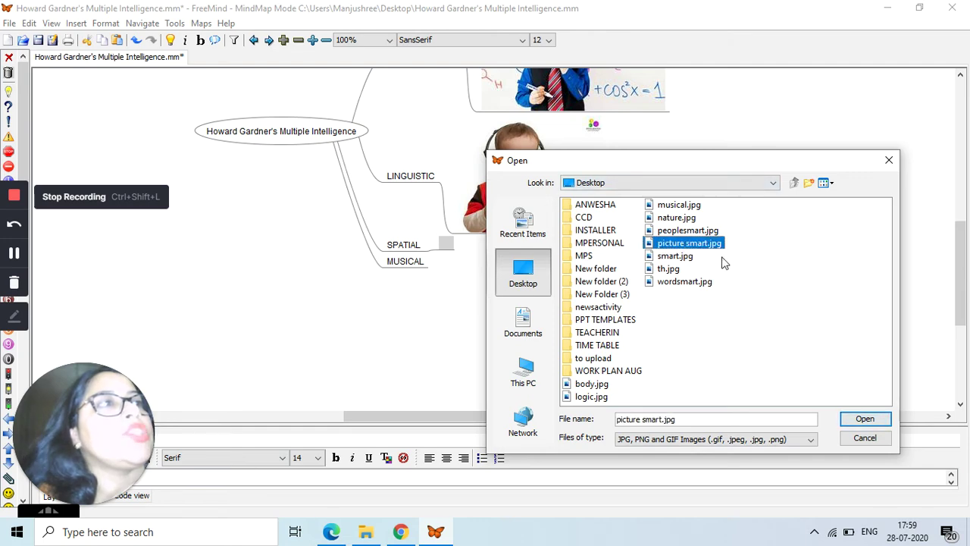
pyautogui.click(864, 419)
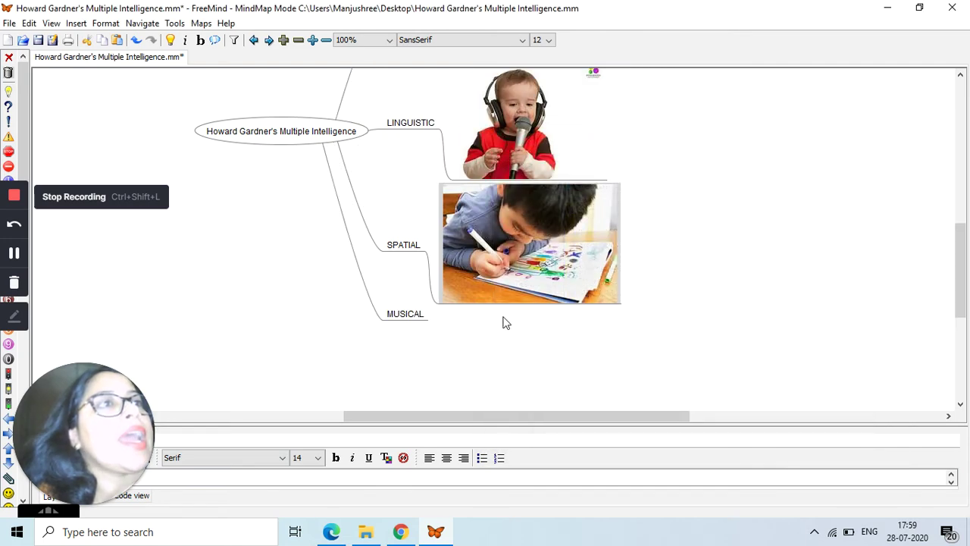
# Step: Open the text of the MUSICAL node for editing
pyautogui.click(427, 317)
pyautogui.doubleClick(428, 317)
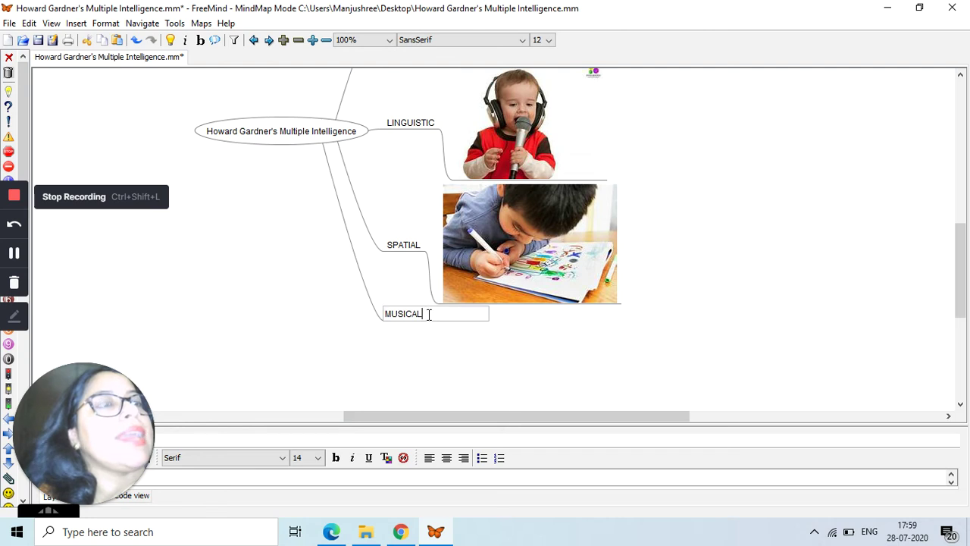